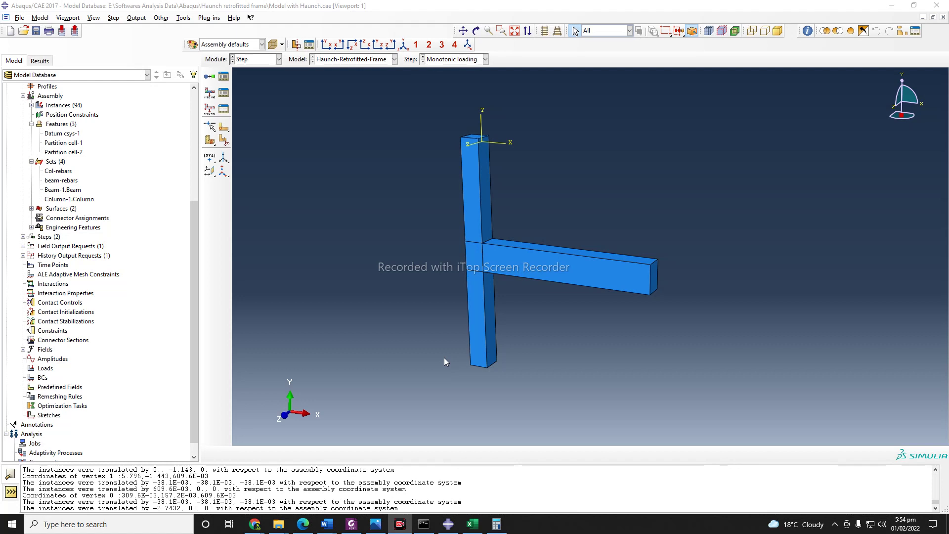
Open the Module list, close it without switching, then reopen it to choose a module
{"action": "left_click", "coordinate": [260, 60]}
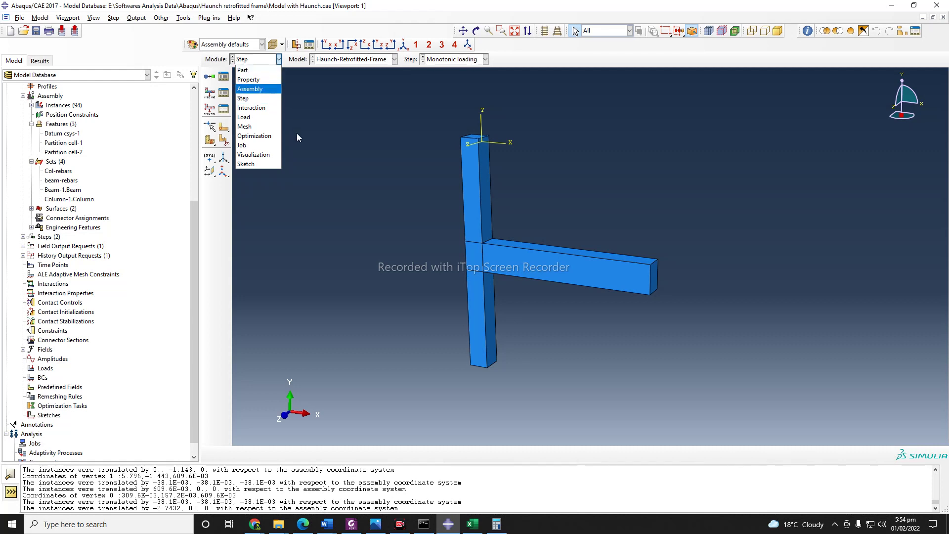
{"action": "left_click", "coordinate": [319, 159]}
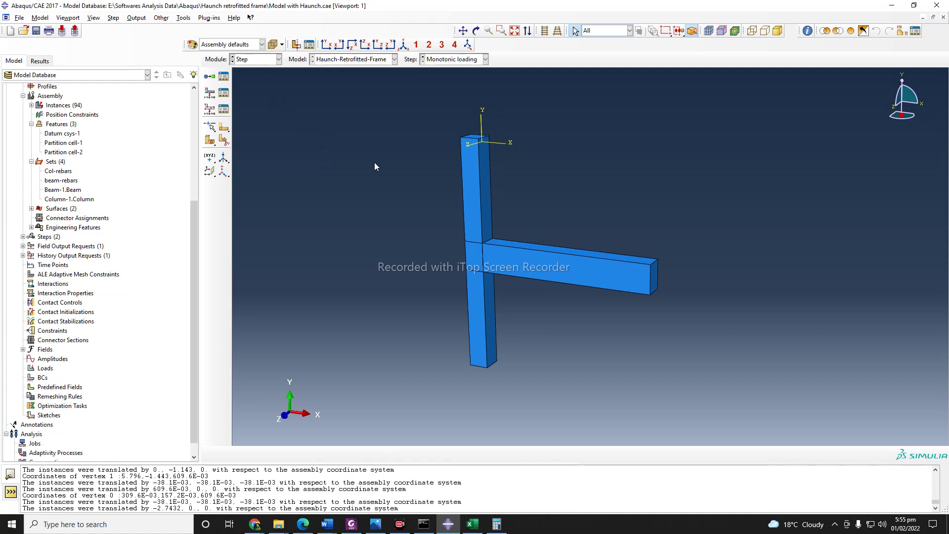
{"action": "left_click", "coordinate": [255, 59]}
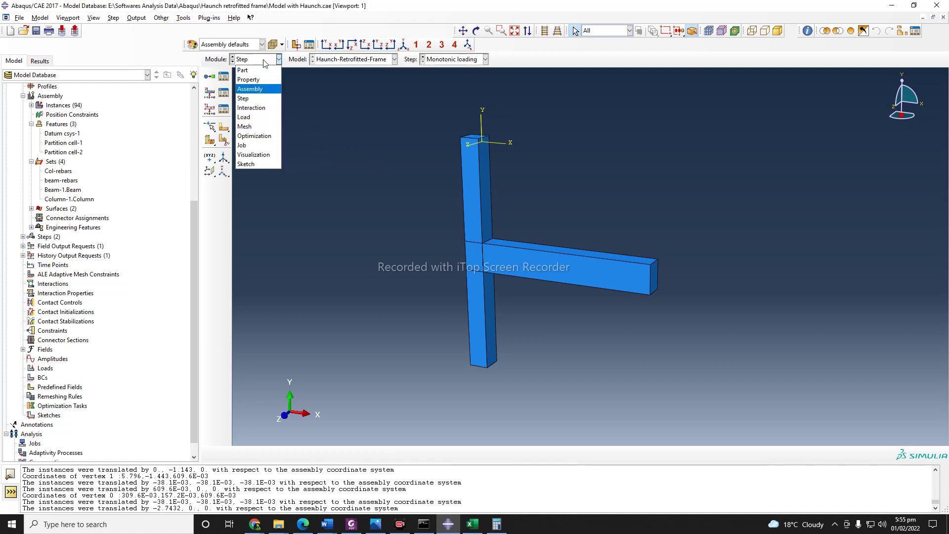
Switch the frame to the Interaction module and orbit in toward the beam-column joint
{"action": "left_click", "coordinate": [257, 108]}
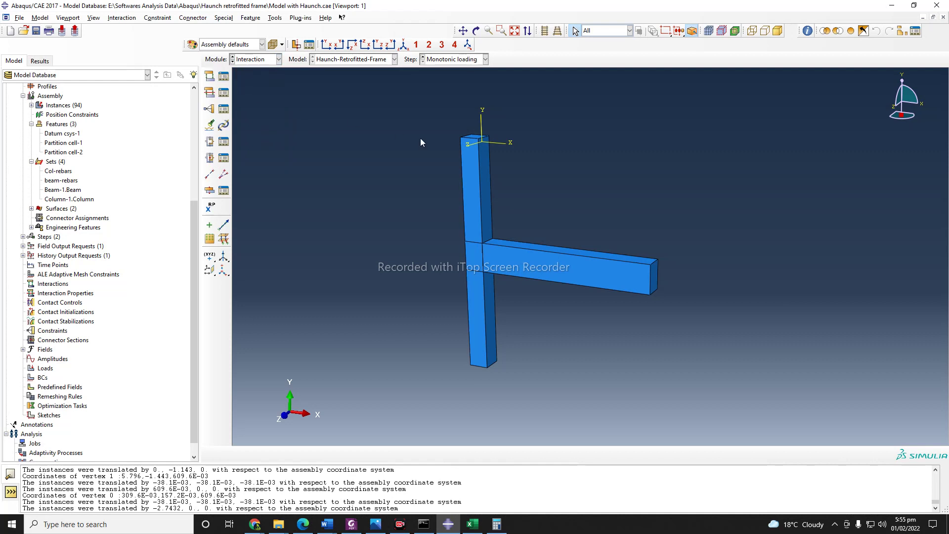
{"action": "left_click", "coordinate": [476, 30]}
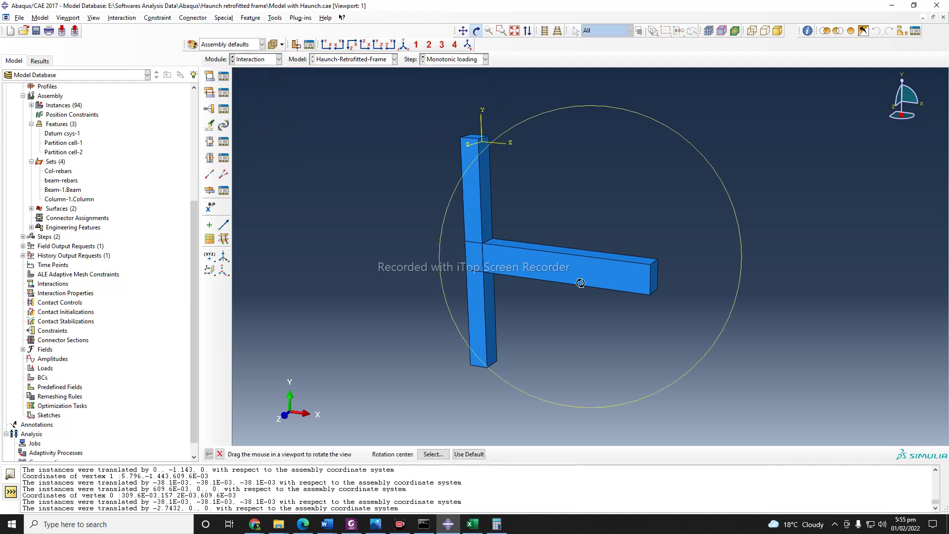
{"action": "left_click_drag", "start_coordinate": [588, 291], "coordinate": [627, 291]}
{"action": "left_click", "coordinate": [220, 454]}
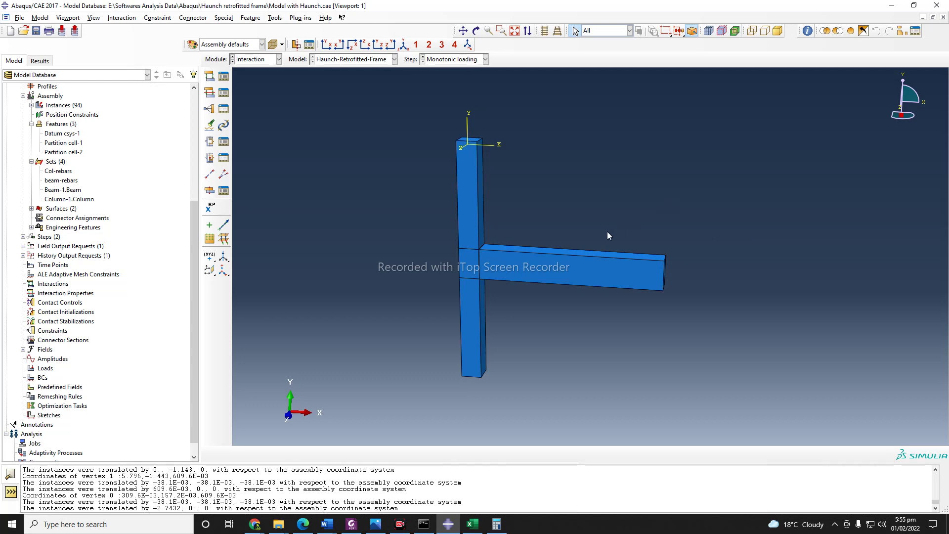
{"action": "left_click_drag", "start_coordinate": [683, 211], "coordinate": [592, 322], "text": "ctrl+alt"}
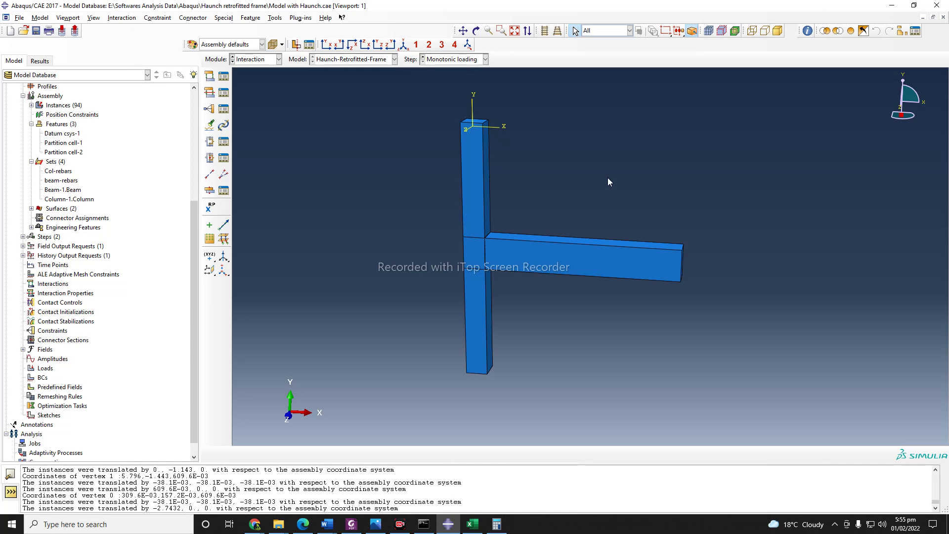
{"action": "left_click_drag", "start_coordinate": [621, 177], "coordinate": [629, 328]}
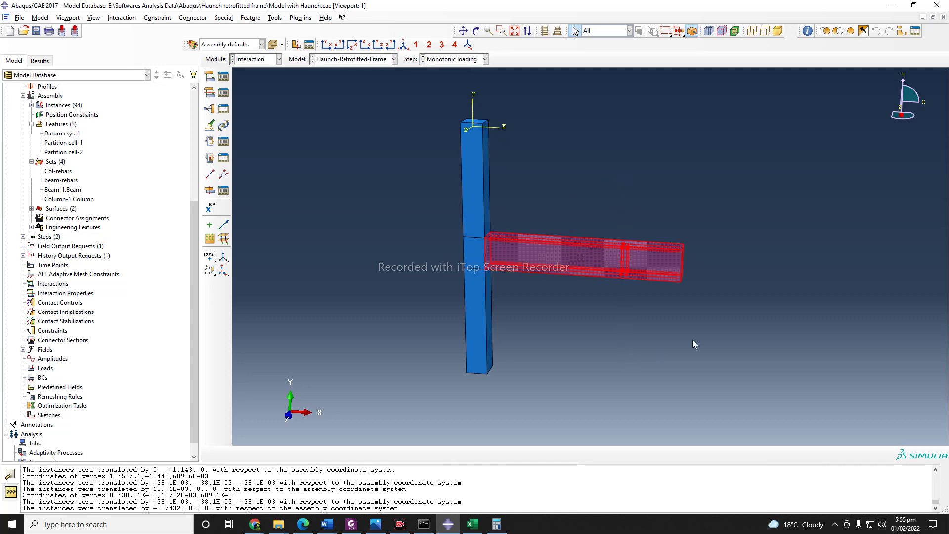
{"action": "left_click", "coordinate": [787, 295]}
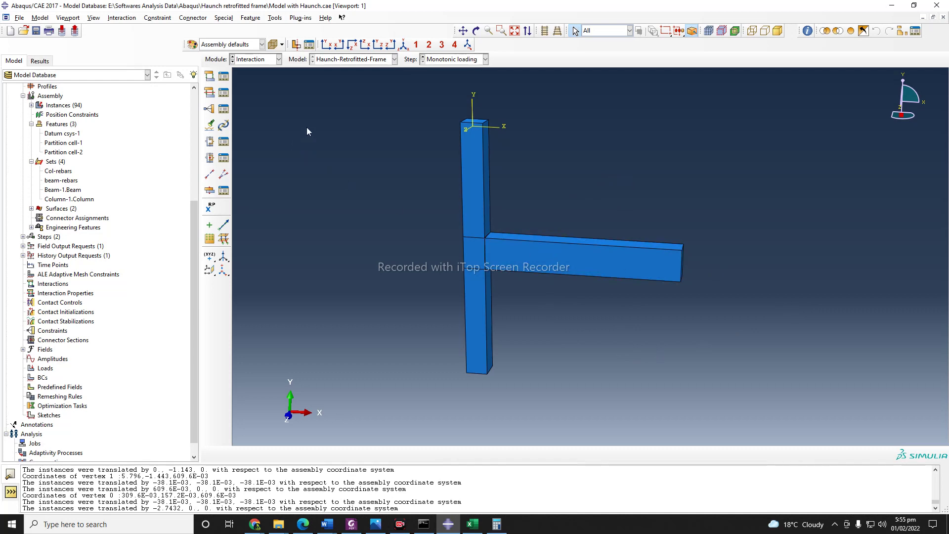
{"action": "left_click", "coordinate": [476, 31]}
{"action": "left_click_drag", "start_coordinate": [509, 309], "coordinate": [501, 255]}
{"action": "left_click", "coordinate": [220, 454]}
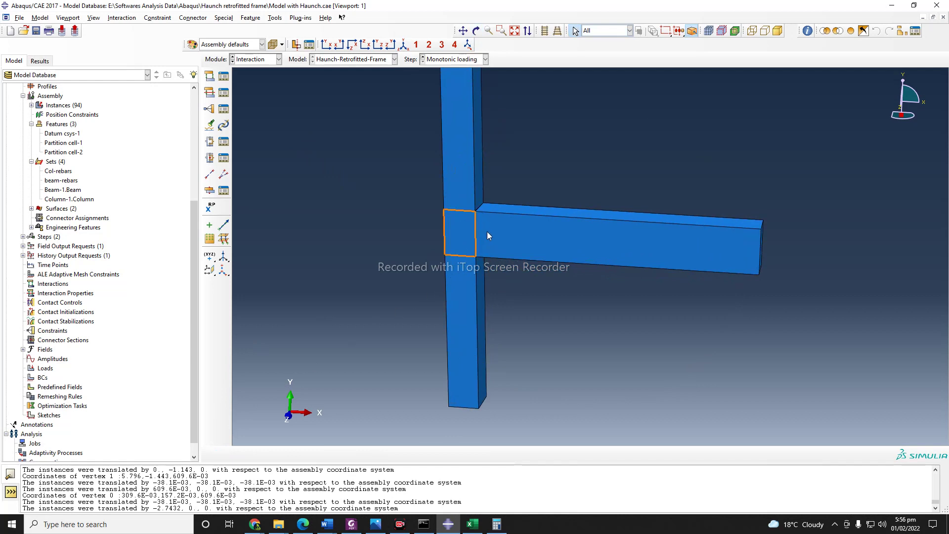
Start a Tie constraint named Beam-Col with Surface as the master type
{"action": "left_click", "coordinate": [210, 110]}
{"action": "left_click_drag", "start_coordinate": [175, 178], "coordinate": [289, 218]}
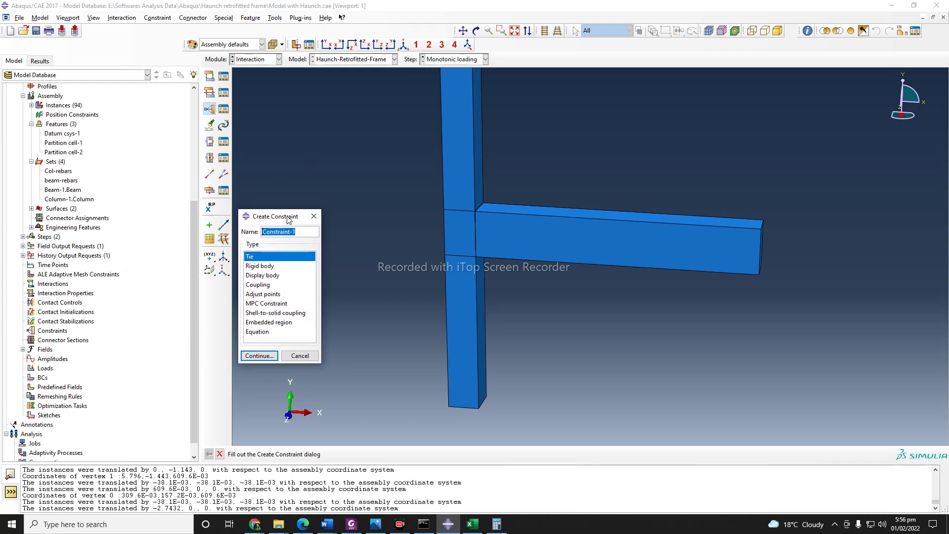
{"action": "type", "text": "Beam-Col"}
{"action": "left_click", "coordinate": [260, 357]}
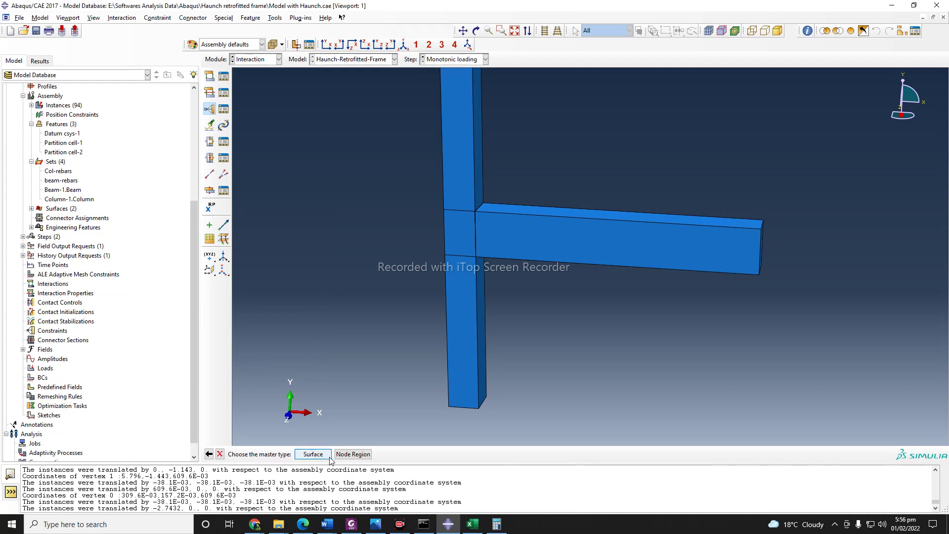
{"action": "scroll", "coordinate": [568, 381], "scroll_direction": "up", "scroll_amount": 1}
{"action": "scroll", "coordinate": [564, 378], "scroll_direction": "up", "scroll_amount": 1}
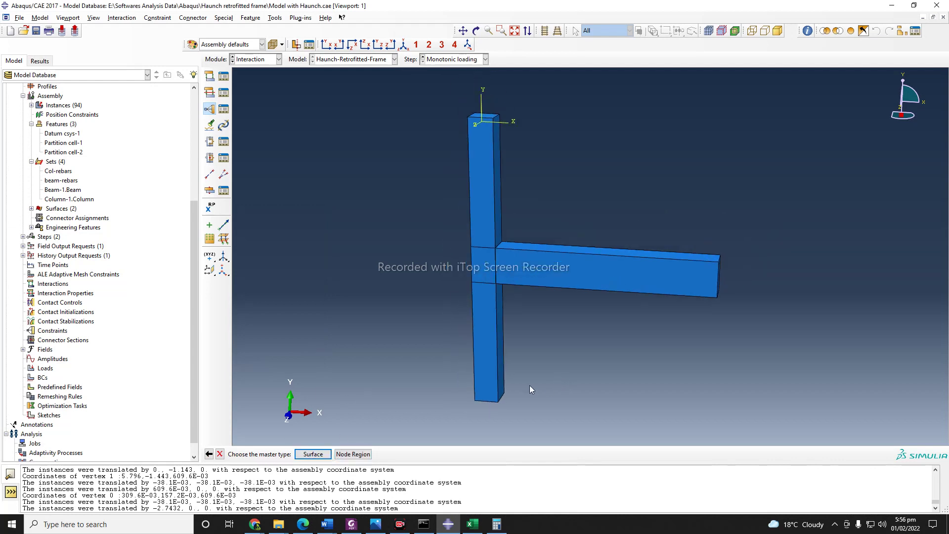
{"action": "left_click", "coordinate": [312, 453]}
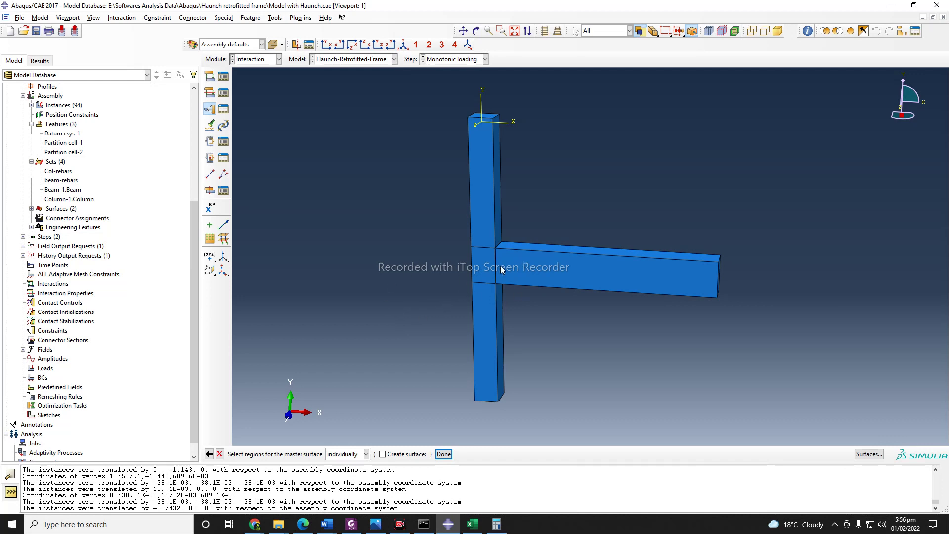
Choose the named surface col-surf as the tie's master surface
{"action": "left_click", "coordinate": [869, 454]}
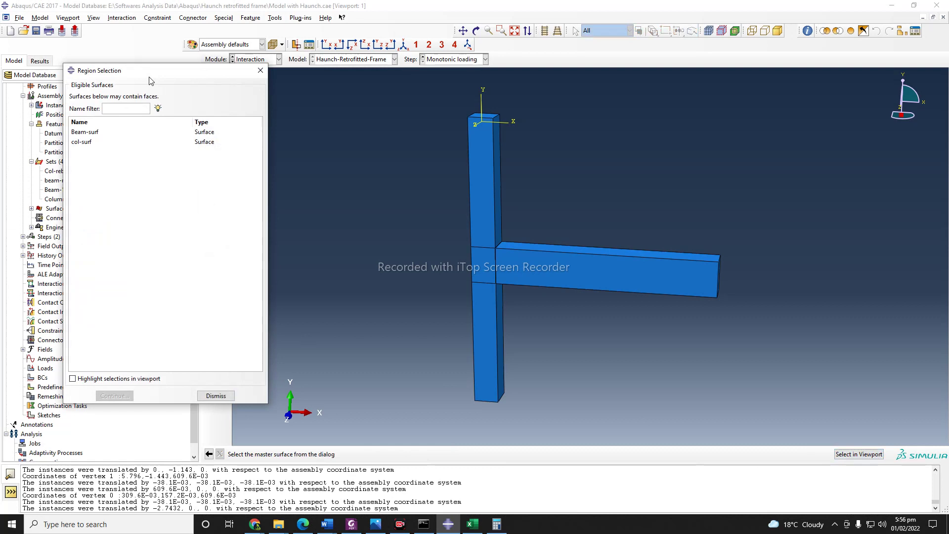
{"action": "left_click_drag", "start_coordinate": [149, 80], "coordinate": [222, 79]}
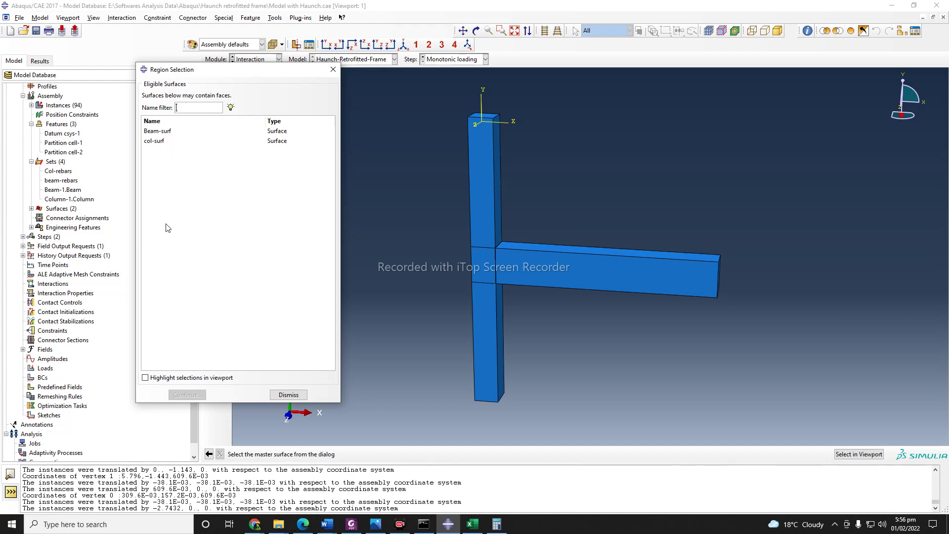
{"action": "left_click", "coordinate": [158, 141]}
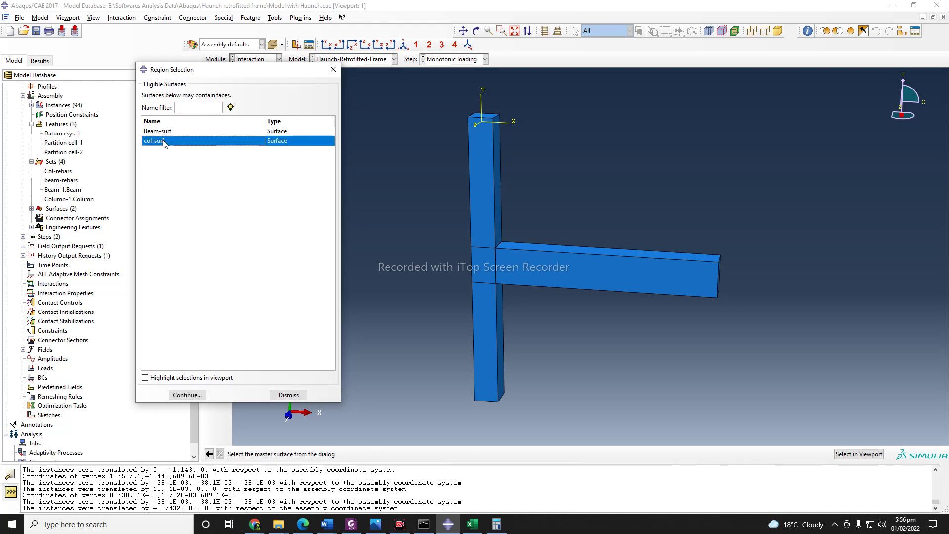
{"action": "left_click", "coordinate": [146, 378]}
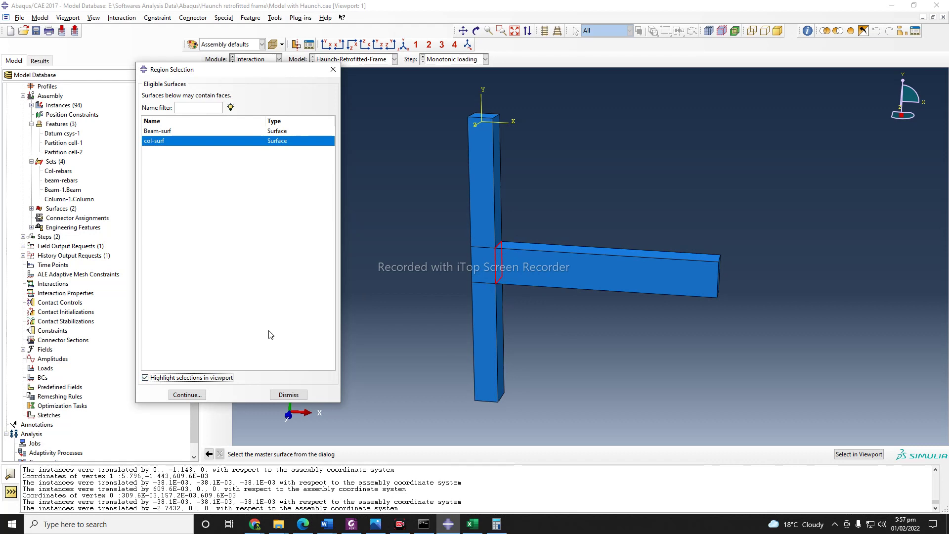
{"action": "left_click", "coordinate": [187, 395]}
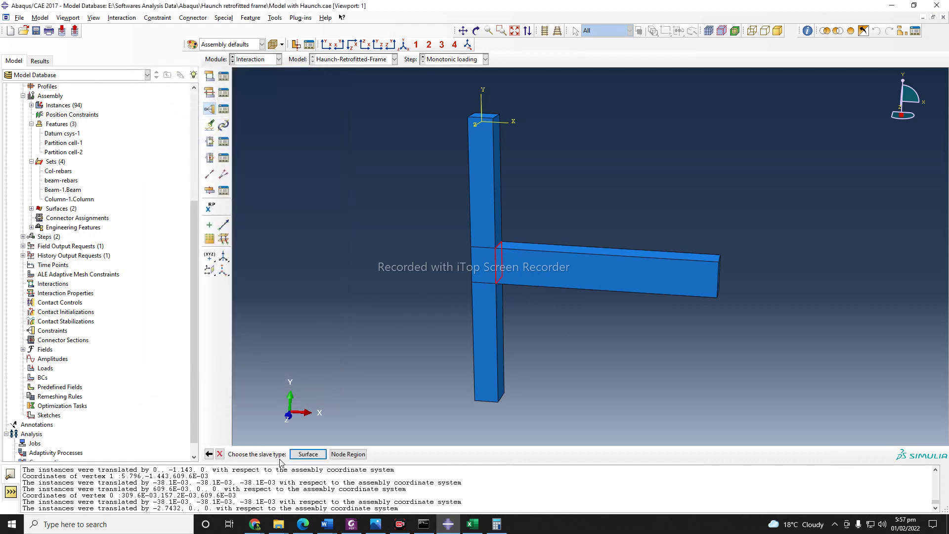
Choose the named surface Beam-surf as the tie's slave surface
{"action": "left_click", "coordinate": [309, 455]}
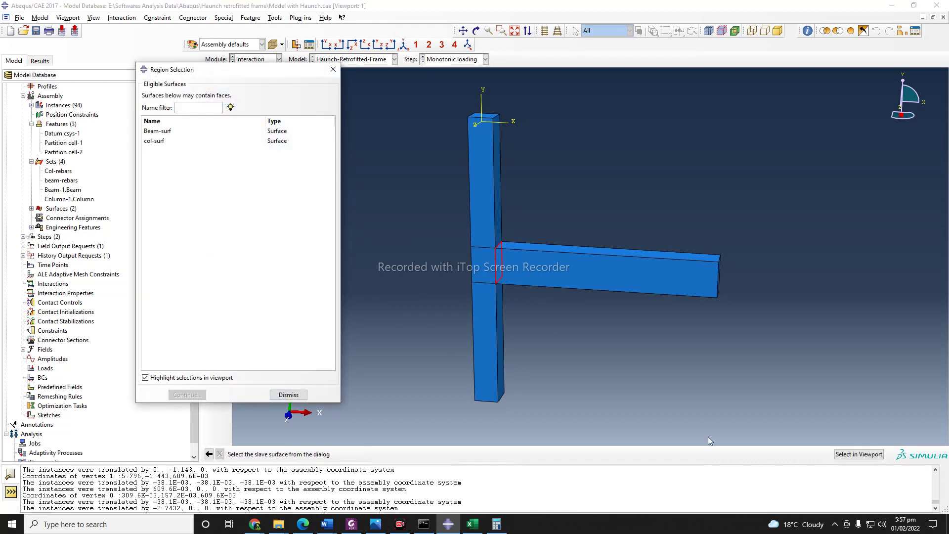
{"action": "left_click", "coordinate": [169, 132]}
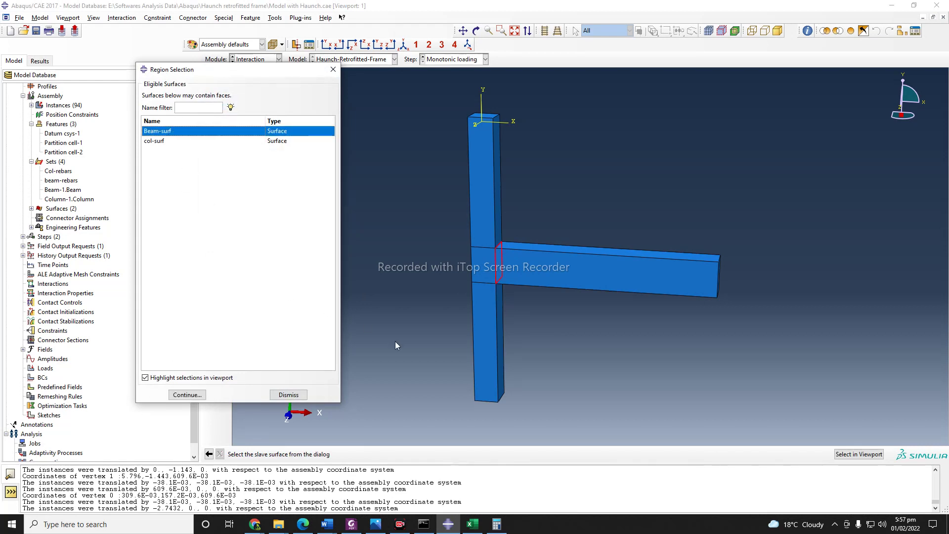
{"action": "left_click", "coordinate": [191, 395]}
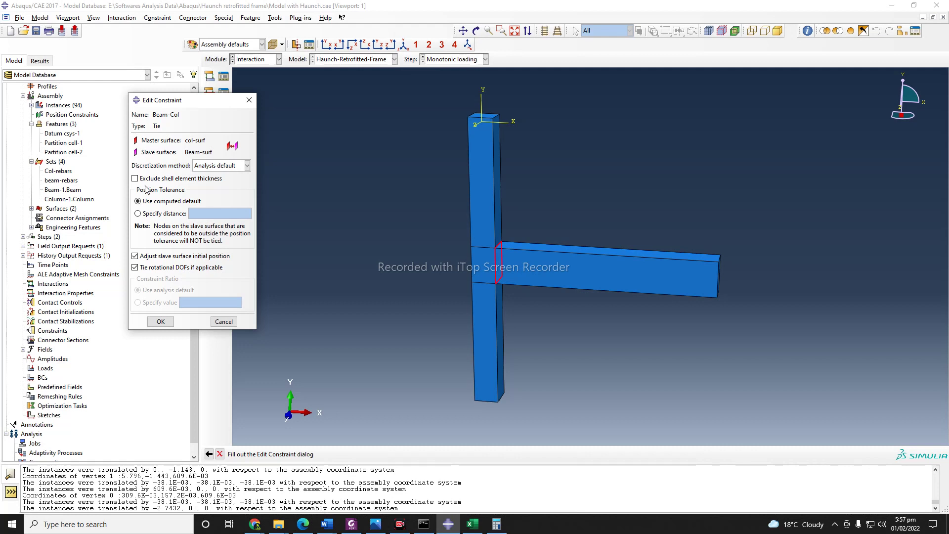
Keep Analysis default discretization and confirm the Beam-Col tie constraint
{"action": "left_click_drag", "start_coordinate": [186, 101], "coordinate": [181, 106]}
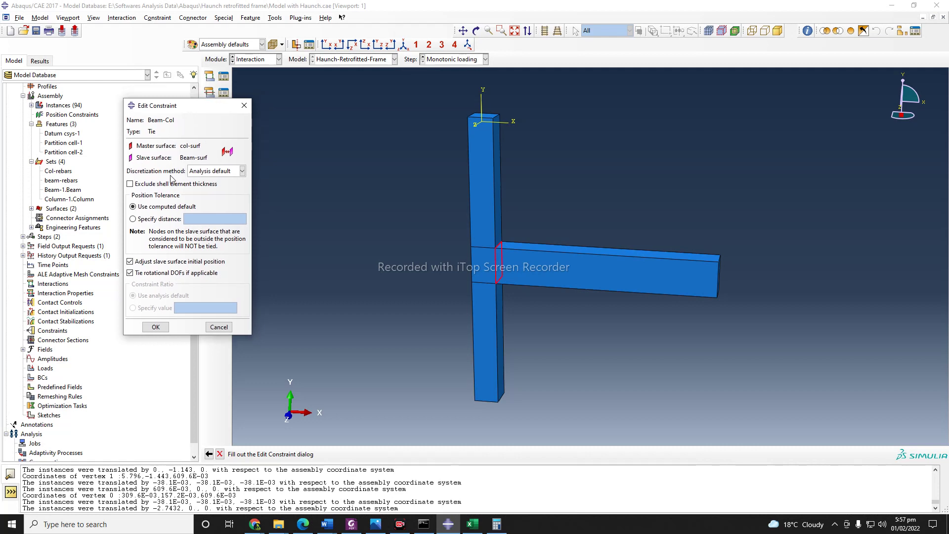
{"action": "left_click", "coordinate": [243, 171]}
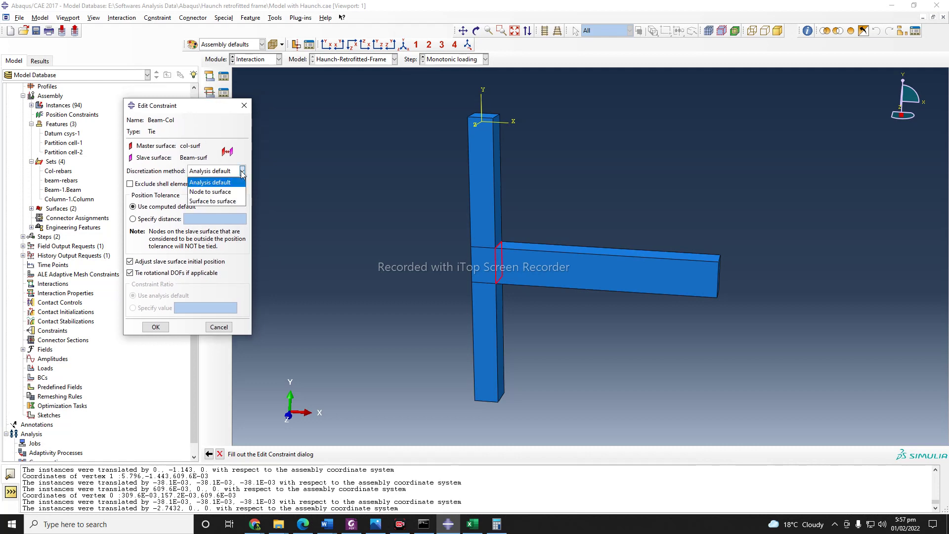
{"action": "left_click", "coordinate": [243, 173]}
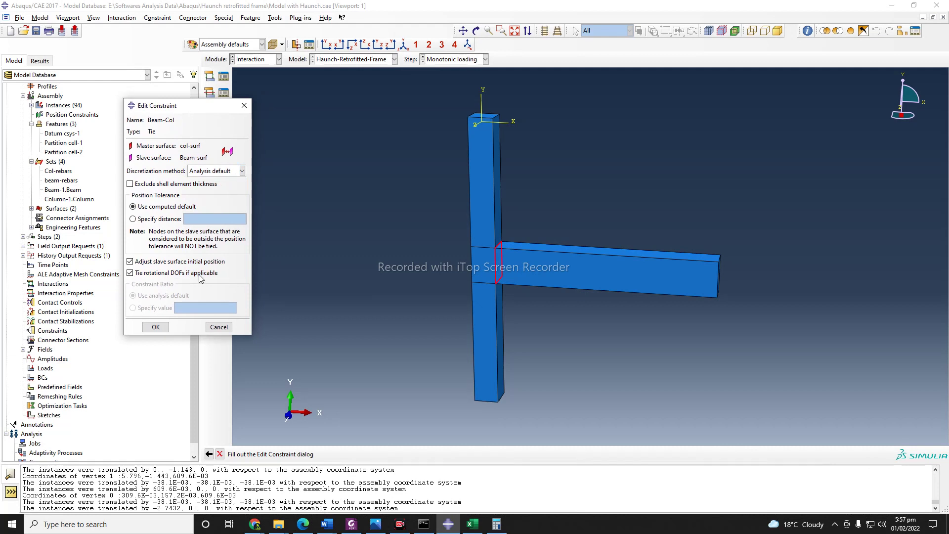
{"action": "left_click", "coordinate": [161, 327]}
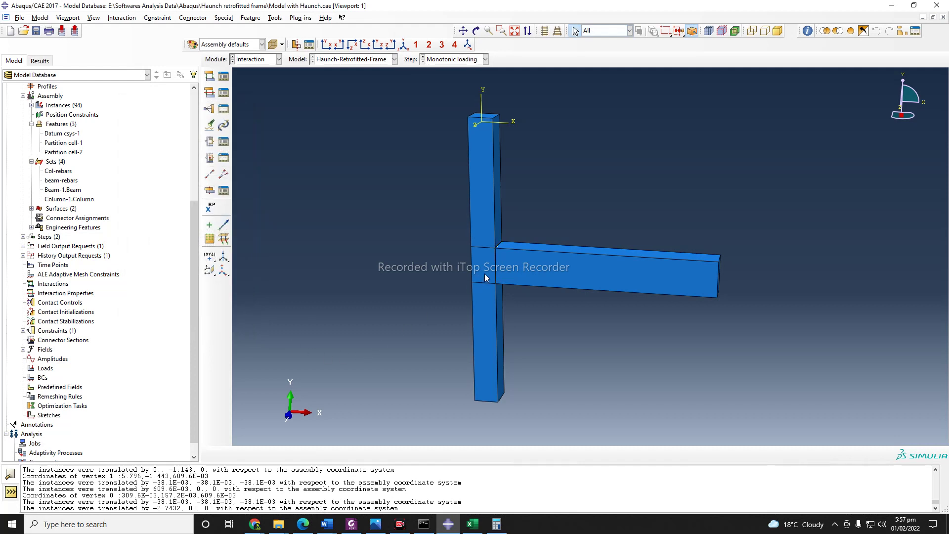
{"action": "scroll", "coordinate": [485, 277], "scroll_direction": "up", "scroll_amount": 2}
{"action": "scroll", "coordinate": [489, 275], "scroll_direction": "up", "scroll_amount": 1}
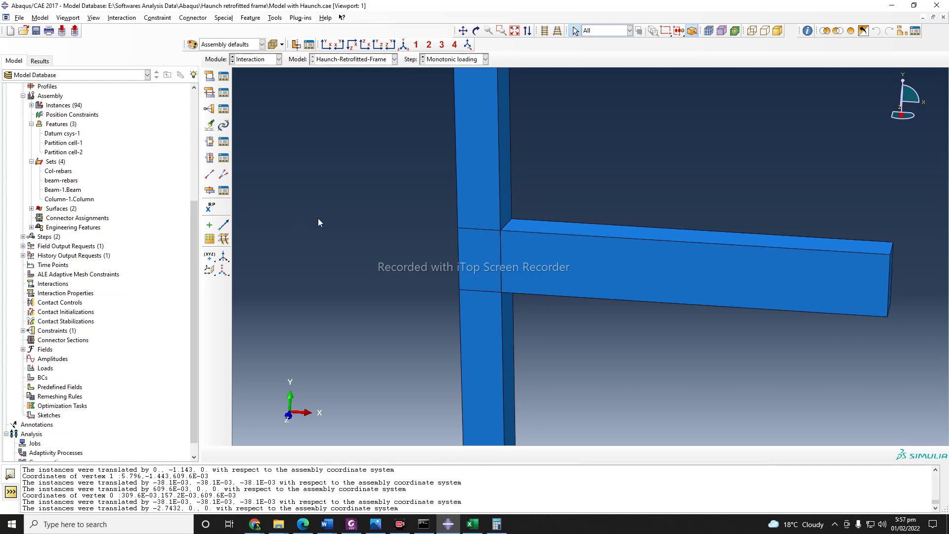
{"action": "scroll", "coordinate": [364, 262], "scroll_direction": "down", "scroll_amount": 1}
{"action": "scroll", "coordinate": [617, 348], "scroll_direction": "down", "scroll_amount": 1}
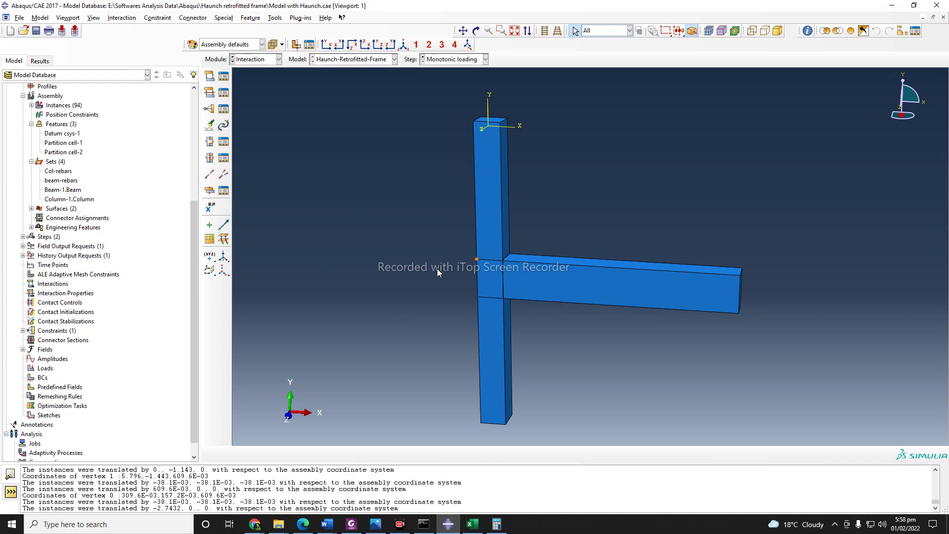
{"action": "left_click", "coordinate": [225, 110]}
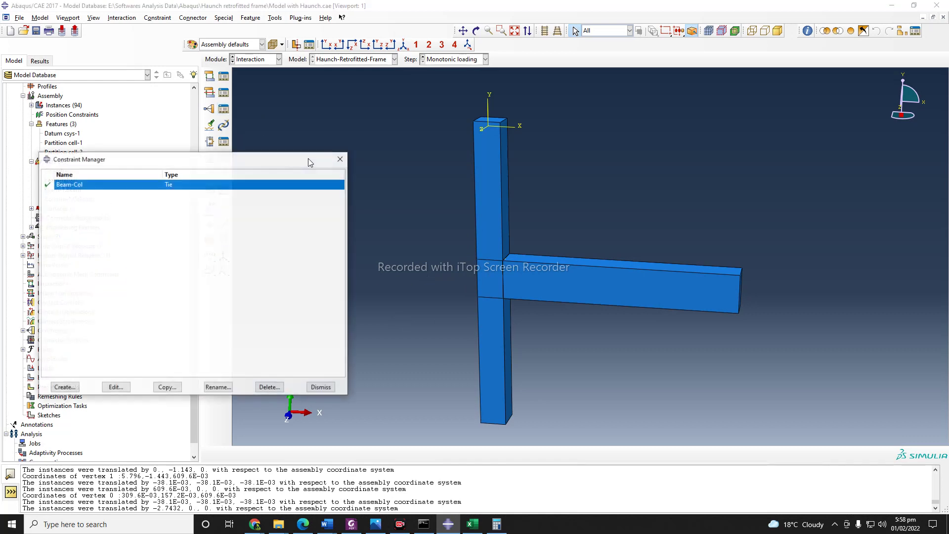
{"action": "left_click_drag", "start_coordinate": [241, 165], "coordinate": [335, 180]}
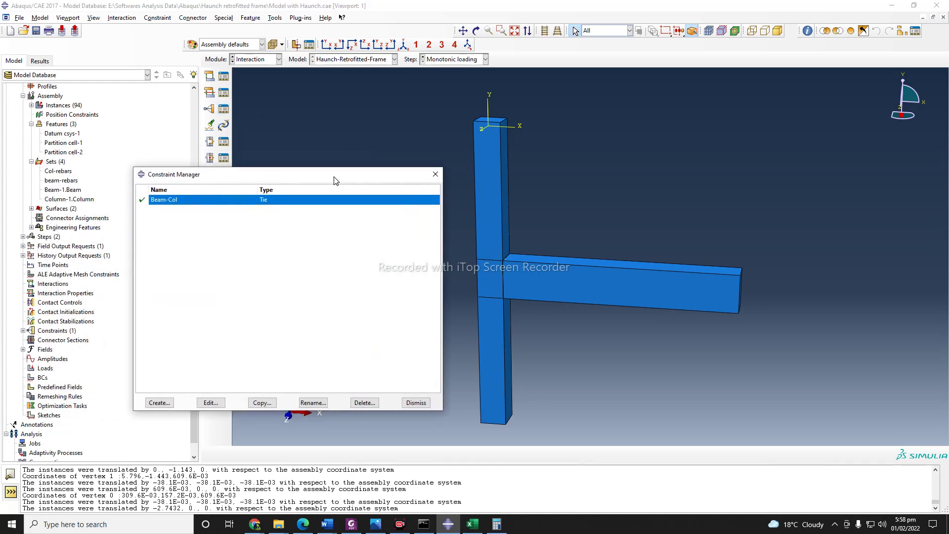
{"action": "left_click", "coordinate": [211, 403]}
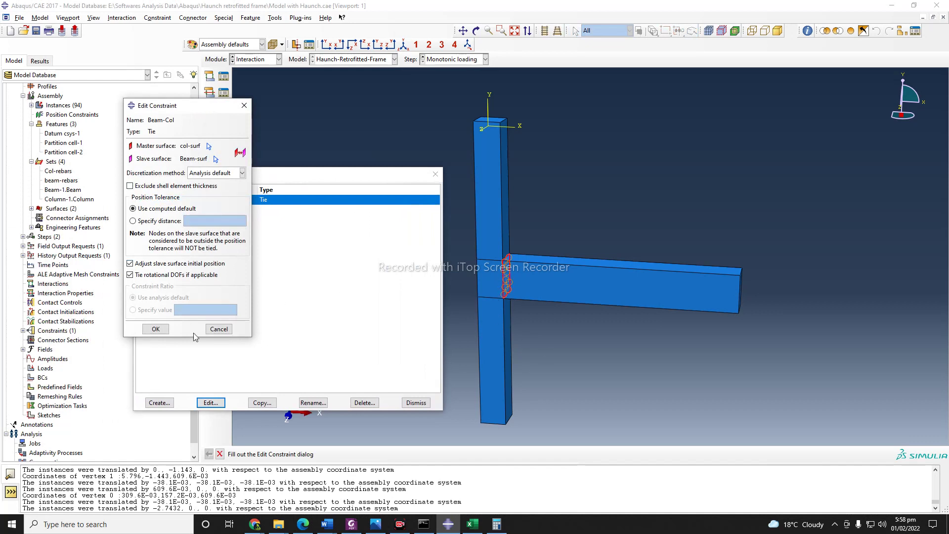
{"action": "left_click", "coordinate": [156, 329]}
{"action": "left_click", "coordinate": [408, 404]}
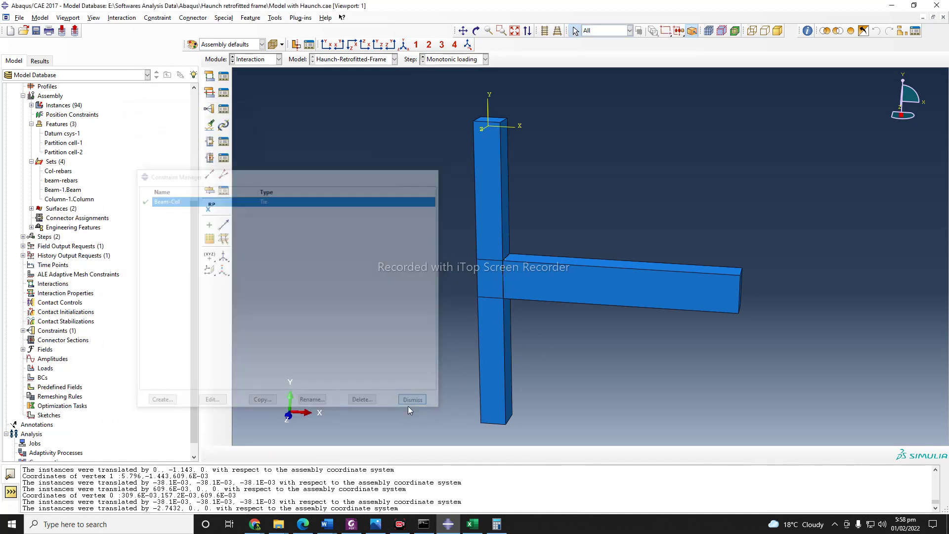
{"action": "scroll", "coordinate": [570, 391], "scroll_direction": "down", "scroll_amount": 2}
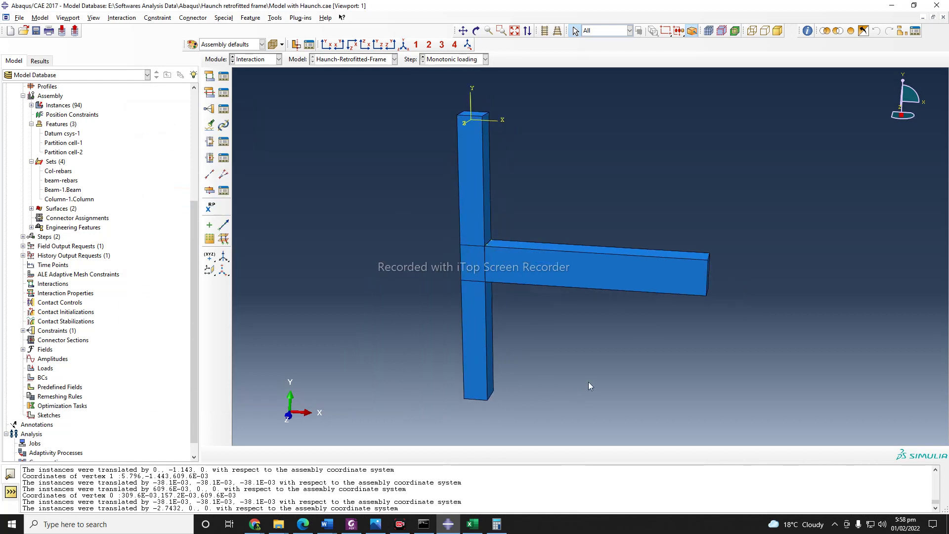
{"action": "left_click", "coordinate": [485, 247]}
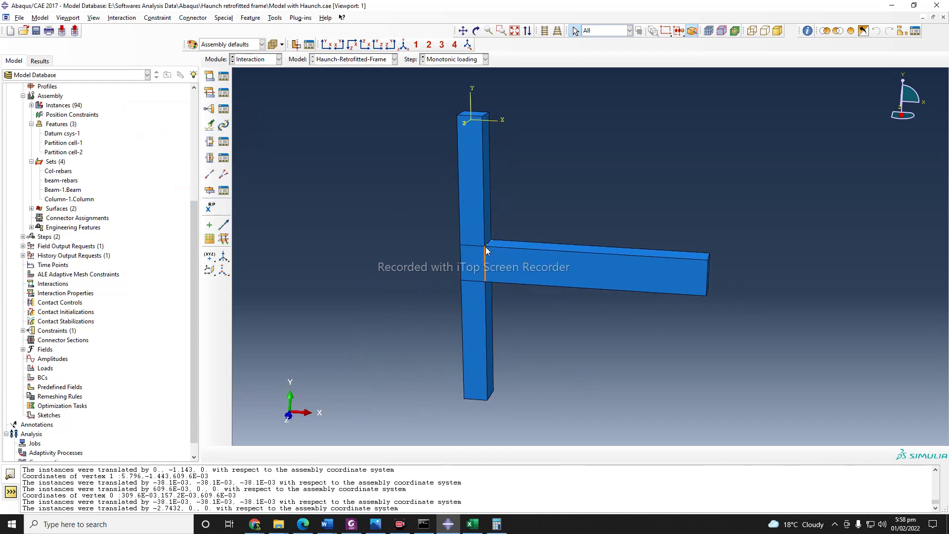
{"action": "left_click", "coordinate": [705, 295]}
{"action": "left_click", "coordinate": [550, 265]}
Start an Embedded region constraint named Beam-rebars embedding the beam-rebars set
{"action": "left_click", "coordinate": [210, 110]}
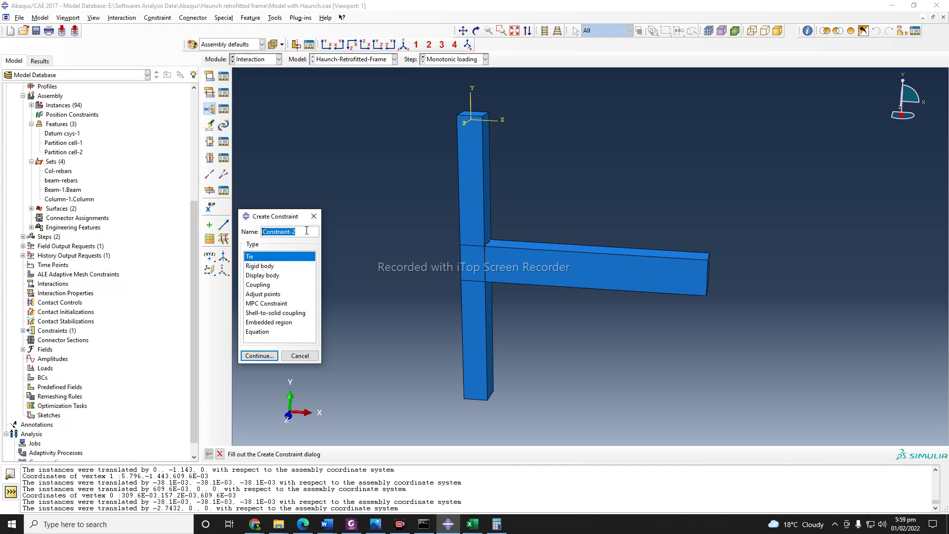
{"action": "type", "text": "Beam-rebars"}
{"action": "left_click", "coordinate": [271, 323]}
{"action": "left_click", "coordinate": [260, 355]}
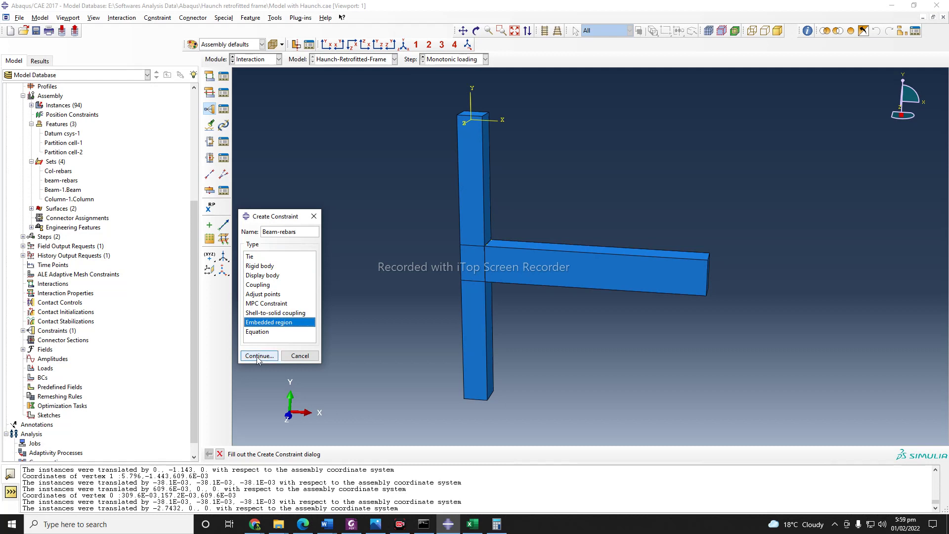
{"action": "left_click_drag", "start_coordinate": [260, 74], "coordinate": [260, 61]}
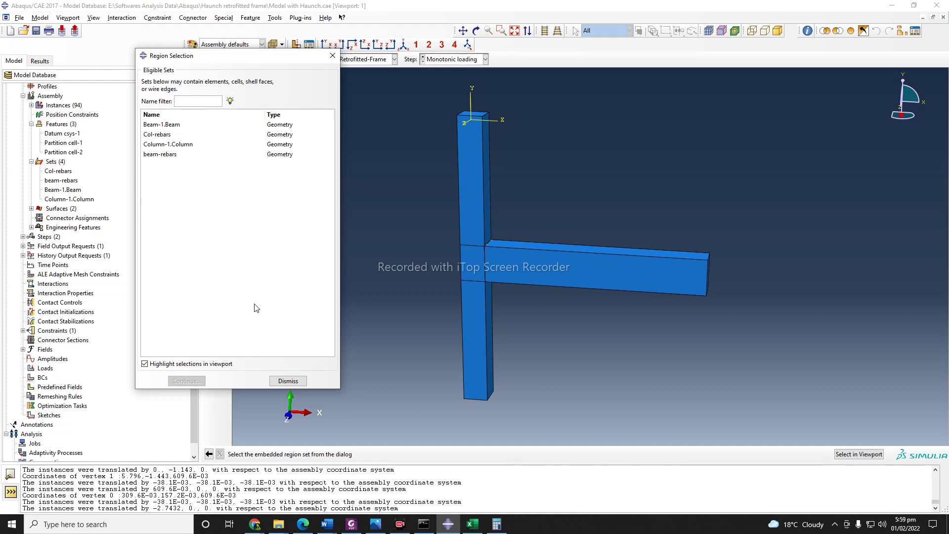
{"action": "left_click_drag", "start_coordinate": [264, 60], "coordinate": [269, 79]}
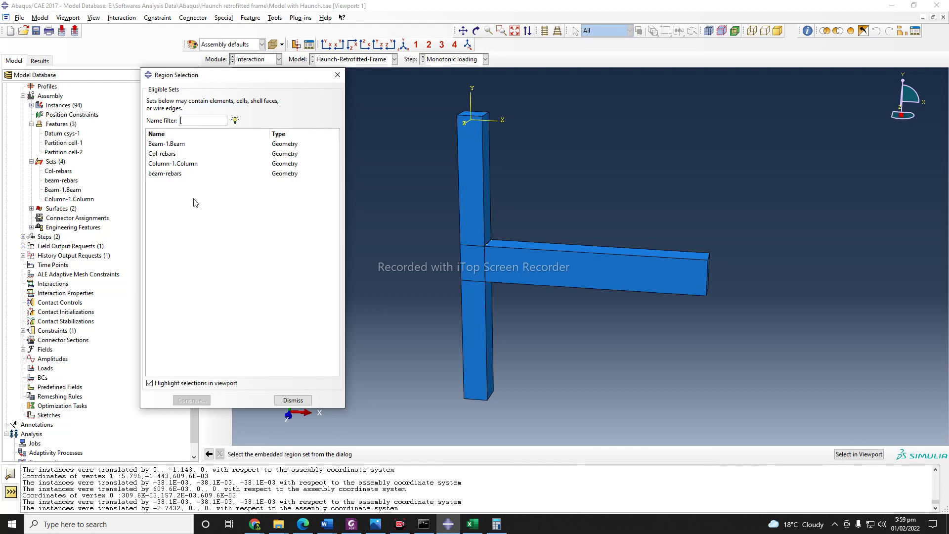
{"action": "left_click_drag", "start_coordinate": [283, 75], "coordinate": [390, 82]}
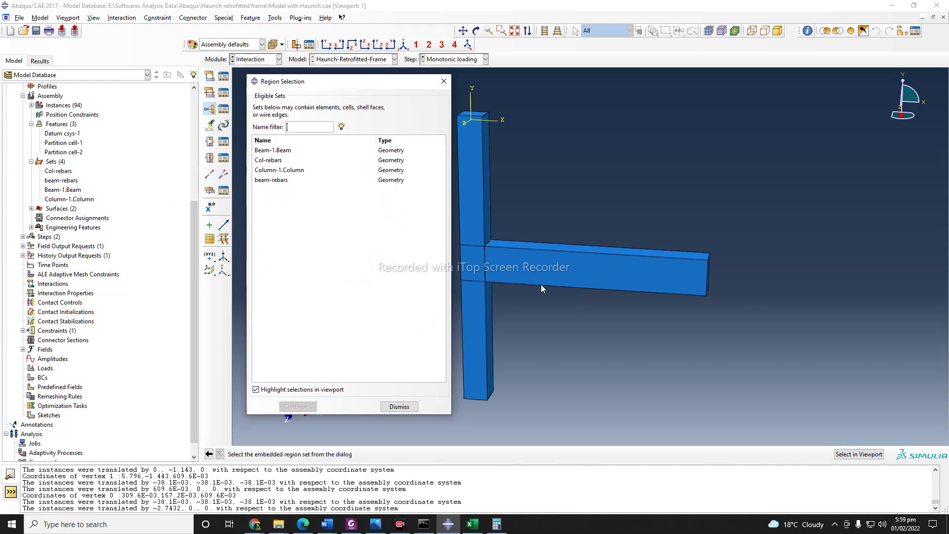
{"action": "left_click", "coordinate": [282, 181]}
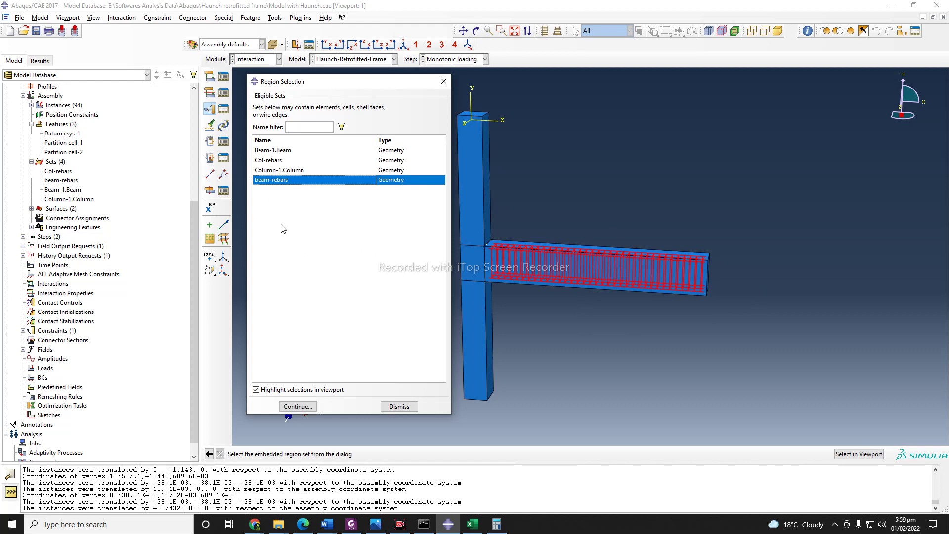
{"action": "left_click", "coordinate": [298, 407]}
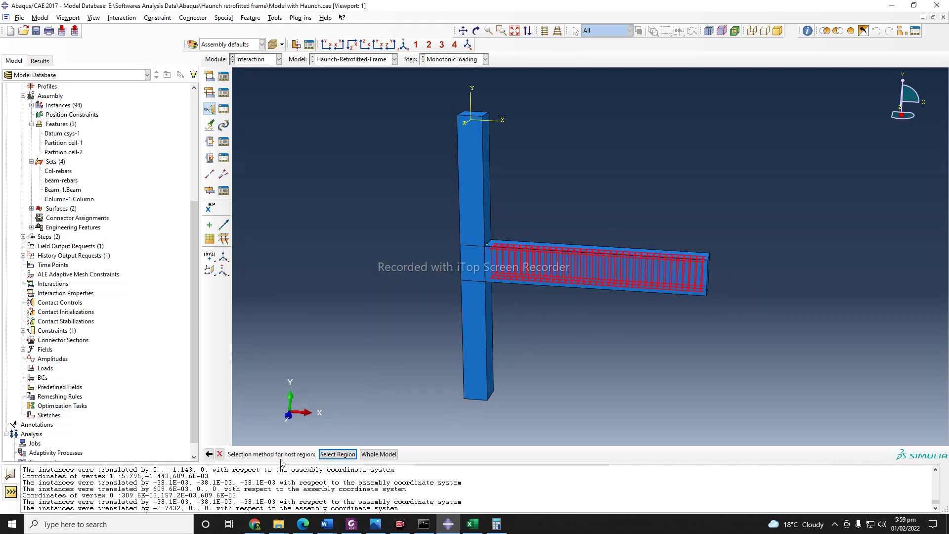
Set Beam-1.Beam as the host region and create the Beam-rebars constraint
{"action": "left_click", "coordinate": [343, 454]}
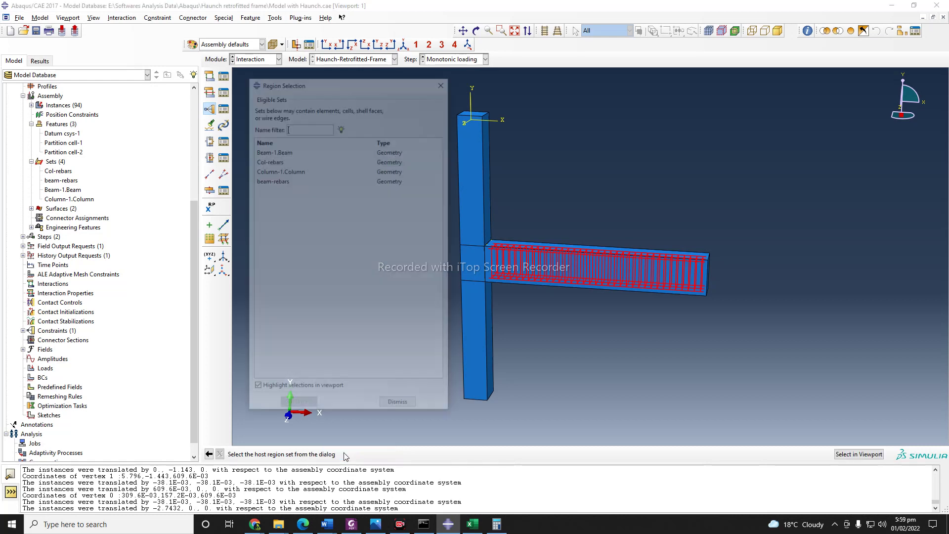
{"action": "left_click_drag", "start_coordinate": [385, 87], "coordinate": [289, 77]}
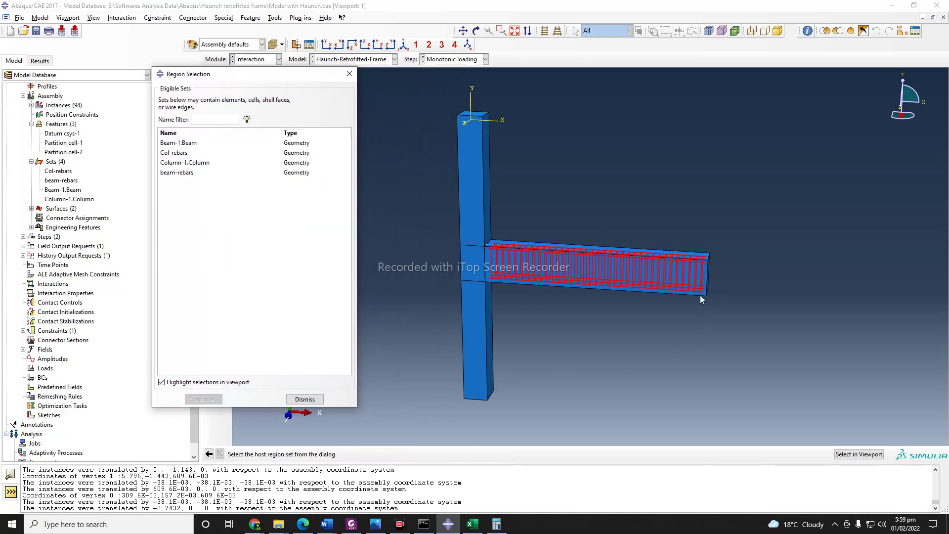
{"action": "left_click", "coordinate": [196, 143]}
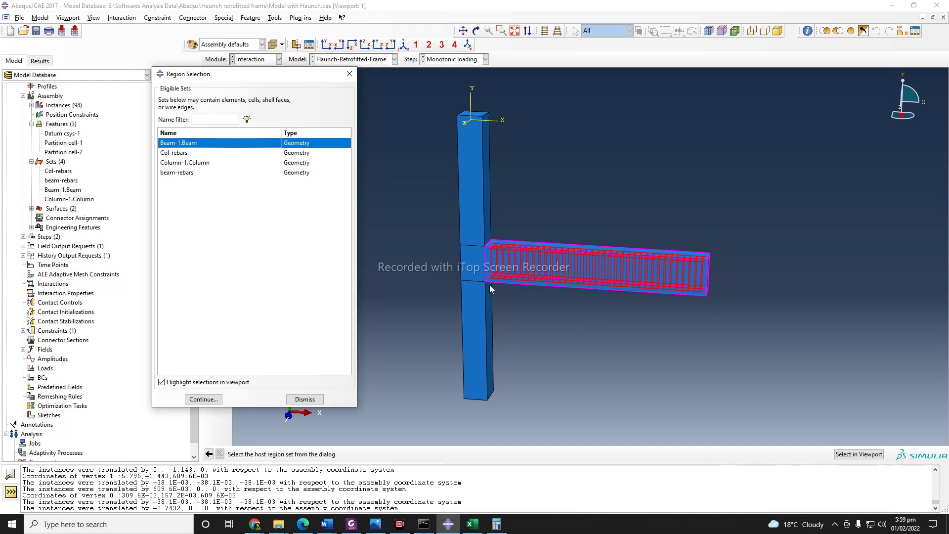
{"action": "left_click", "coordinate": [204, 400]}
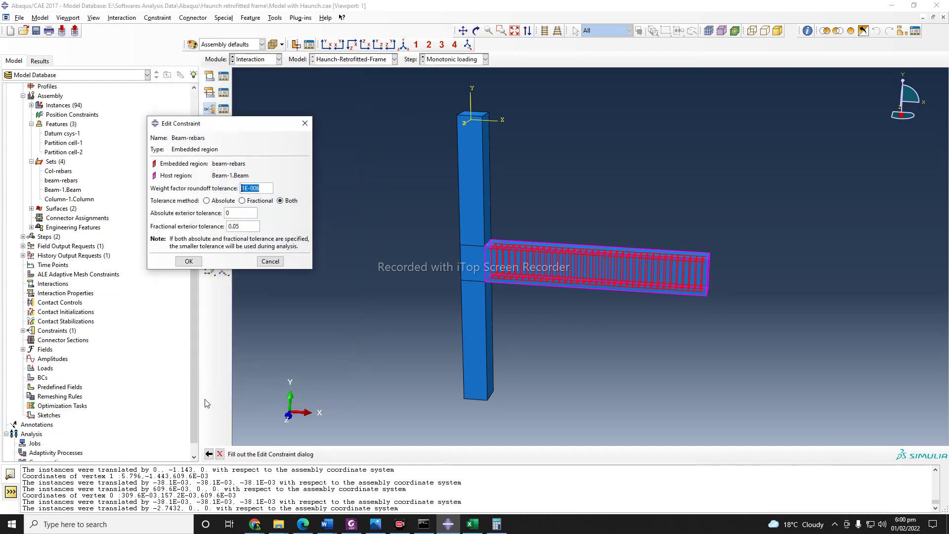
{"action": "left_click", "coordinate": [189, 262]}
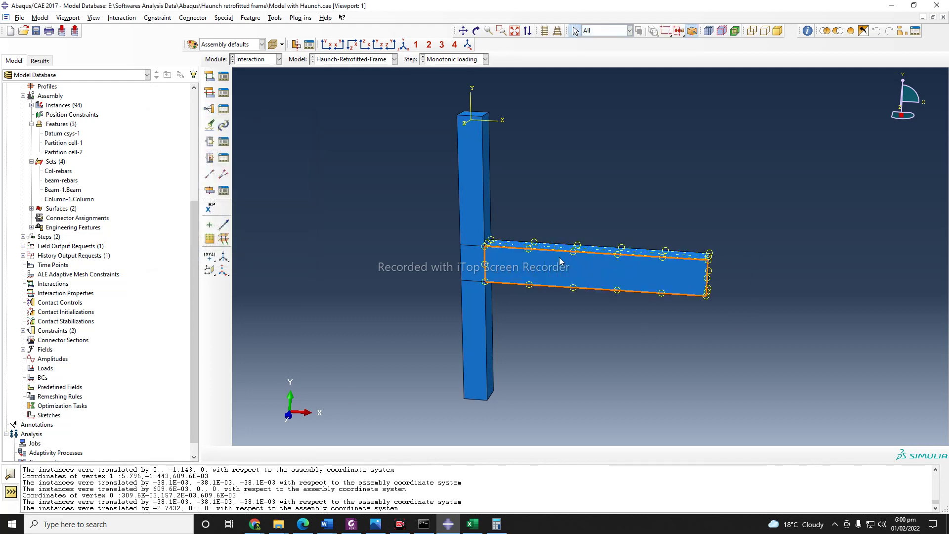
Start another Embedded region constraint named Col-rebars
{"action": "left_click", "coordinate": [210, 109]}
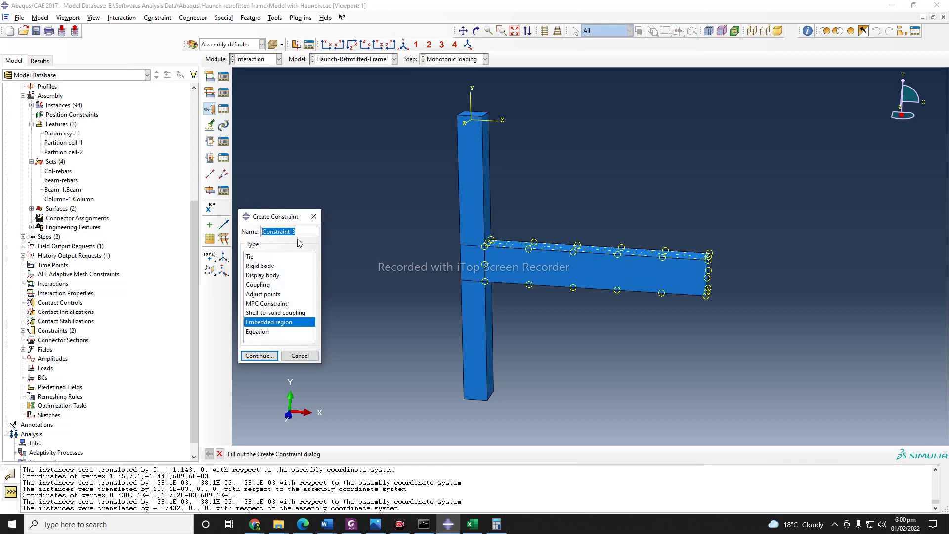
{"action": "type", "text": "Col-rebards"}
{"action": "key", "text": "BackSpace"}
{"action": "type", "text": "s"}
{"action": "left_click", "coordinate": [258, 357]}
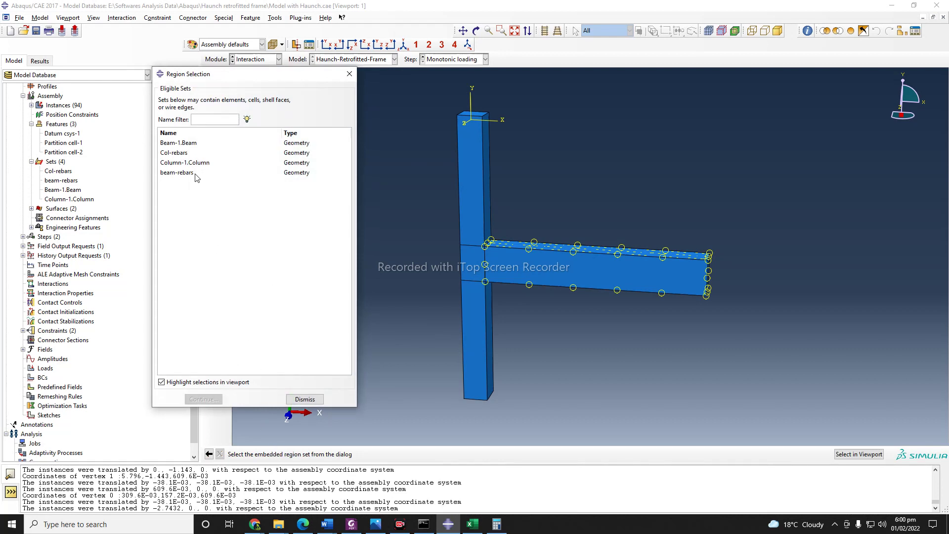
Select the Col-rebars set as the embedded region
{"action": "left_click", "coordinate": [192, 155]}
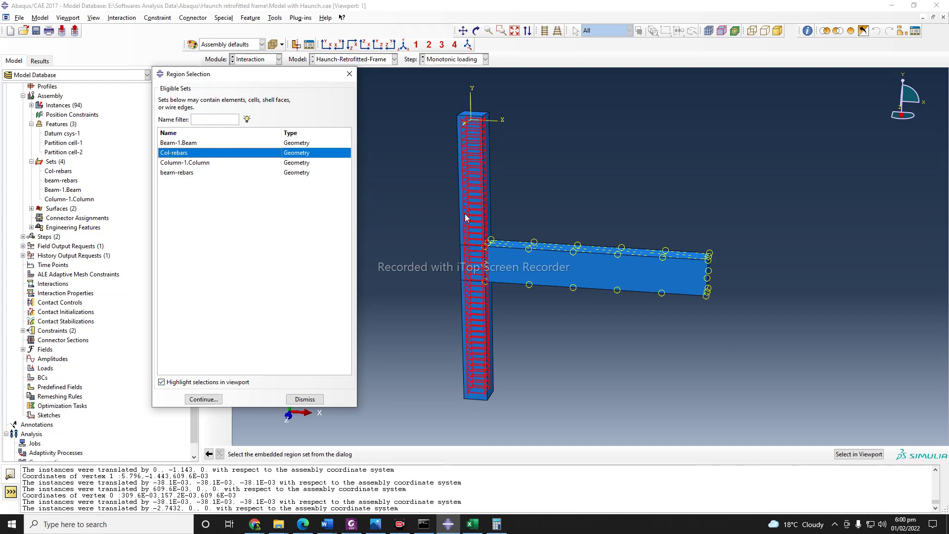
{"action": "left_click", "coordinate": [162, 382]}
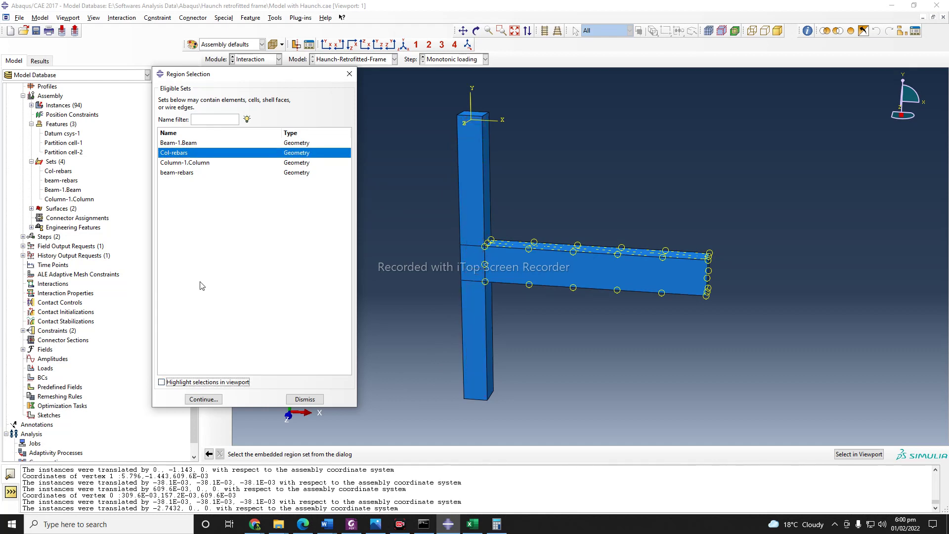
{"action": "left_click", "coordinate": [199, 143]}
{"action": "left_click", "coordinate": [197, 156]}
{"action": "left_click", "coordinate": [193, 165]}
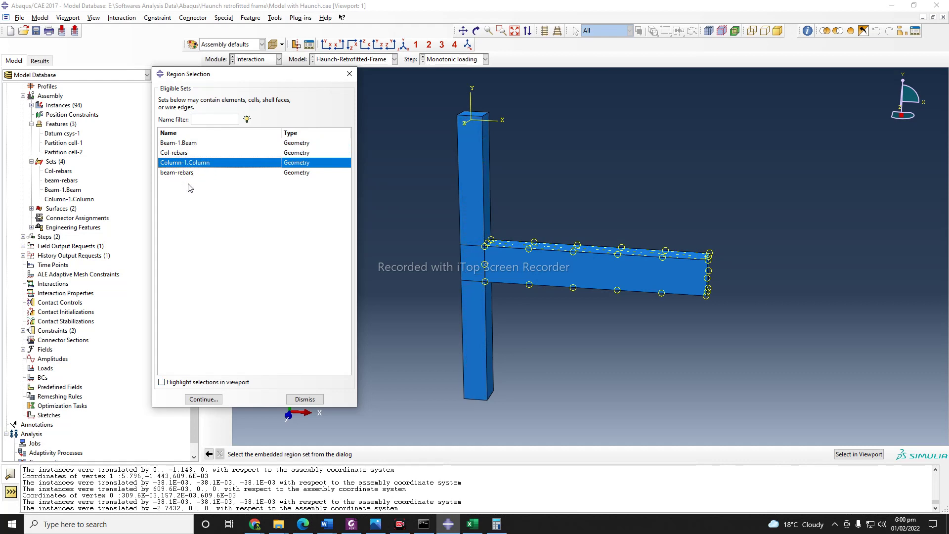
{"action": "left_click", "coordinate": [198, 156]}
{"action": "left_click", "coordinate": [162, 382]}
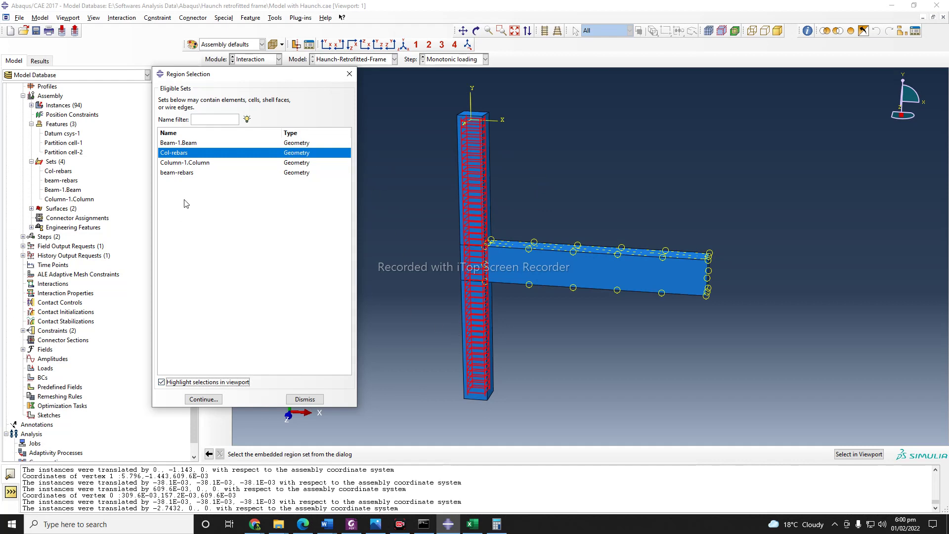
{"action": "left_click", "coordinate": [203, 399]}
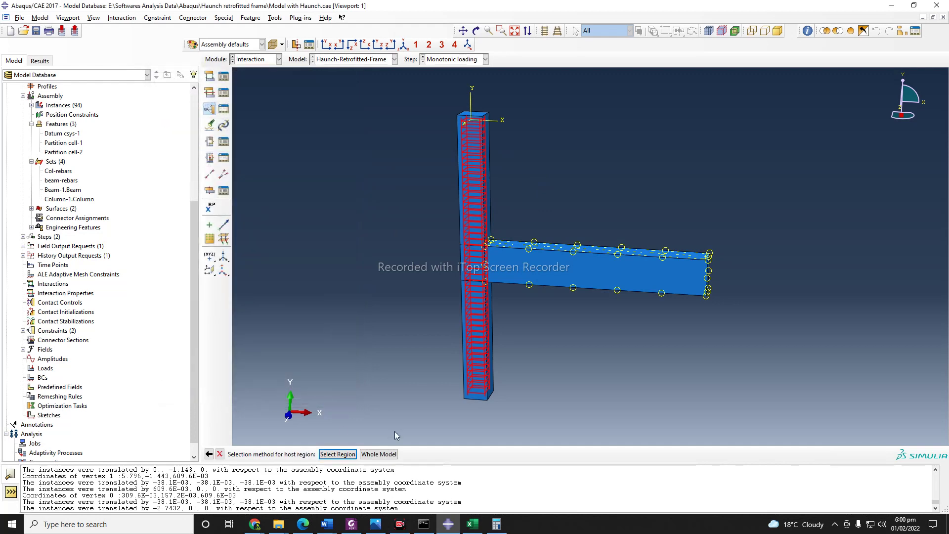
Set Column-1.Column as the host region and create the Col-rebars constraint
{"action": "left_click", "coordinate": [337, 454]}
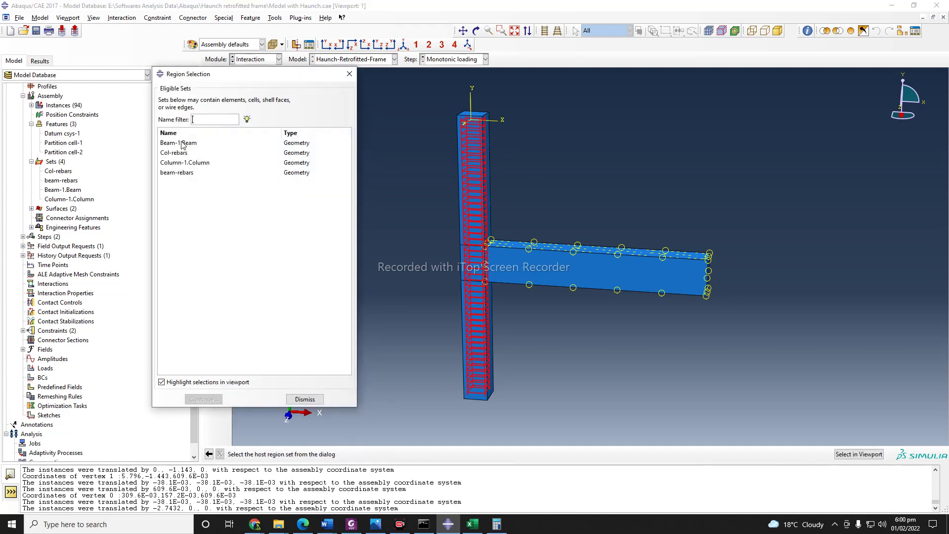
{"action": "left_click", "coordinate": [203, 163]}
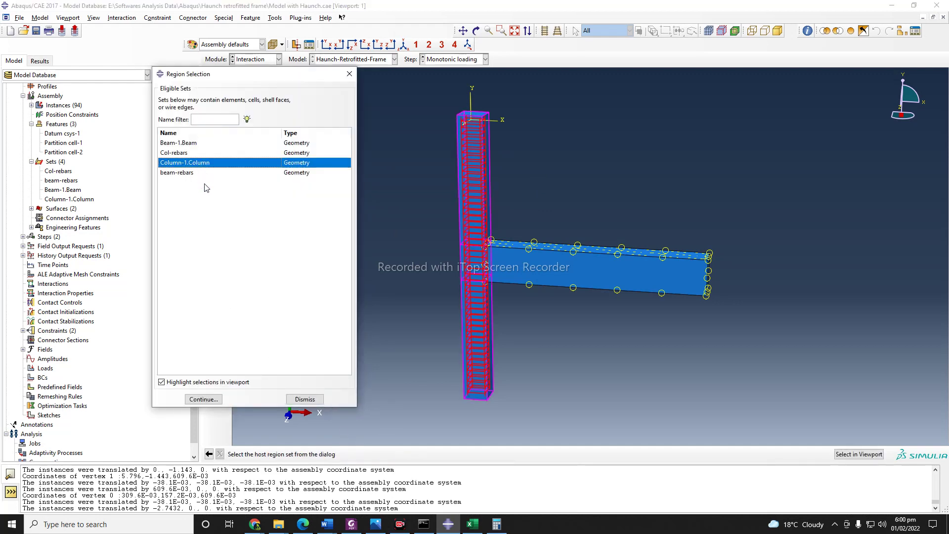
{"action": "left_click", "coordinate": [203, 399]}
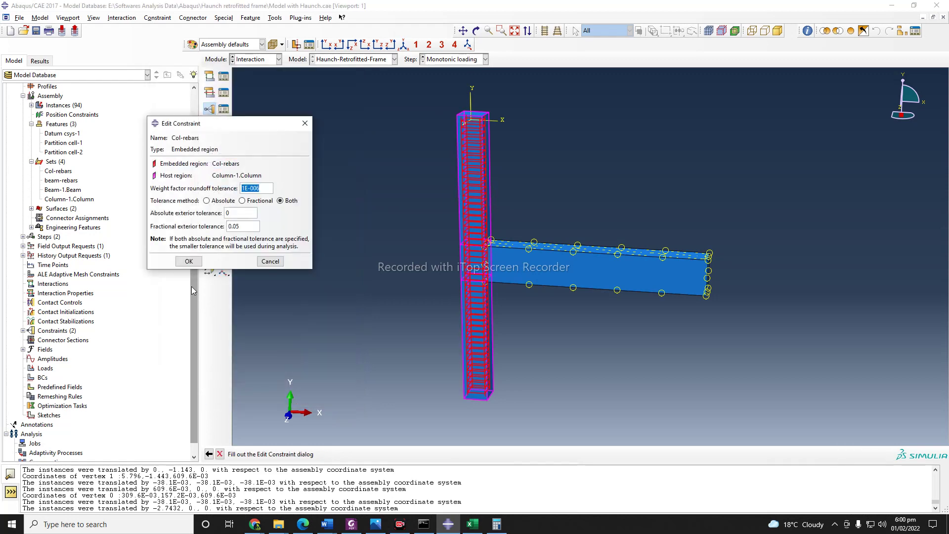
{"action": "left_click", "coordinate": [189, 261]}
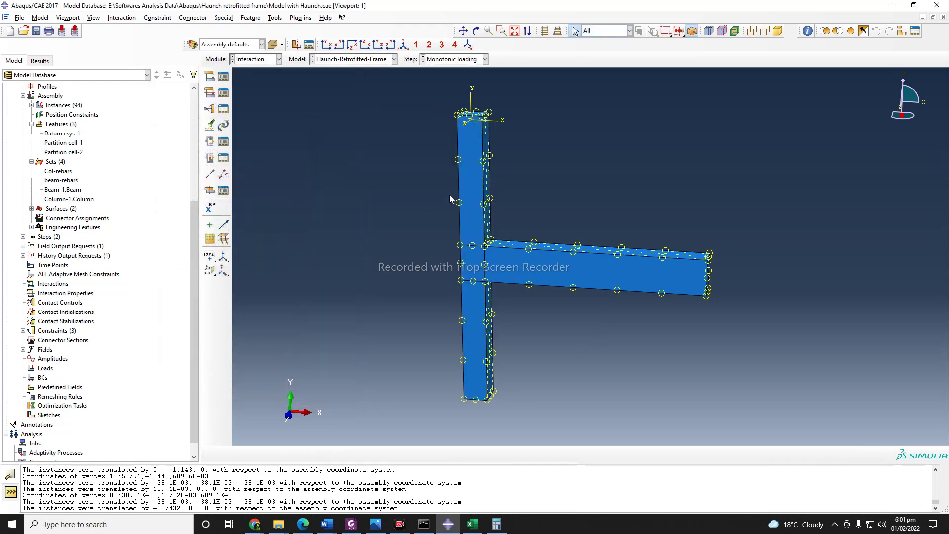